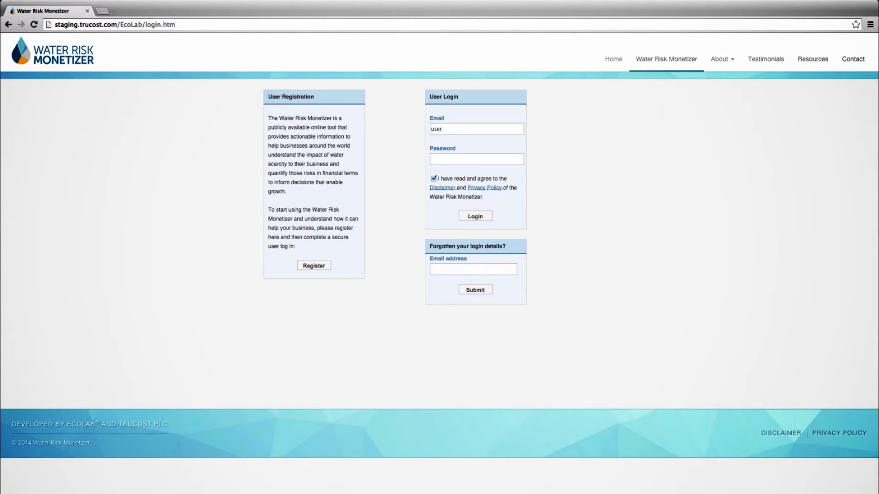
Log in, dismiss the version 2.0 welcome notice, and start a new facility entry
left_click(475, 219)
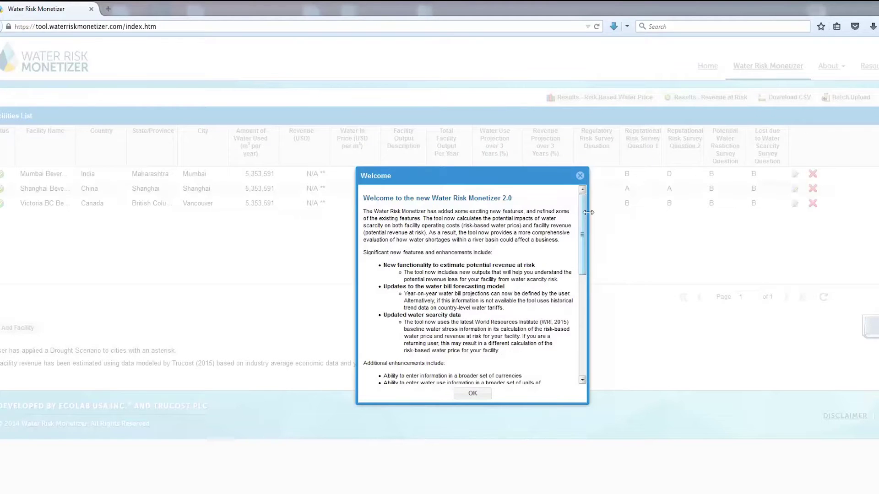
left_click(584, 180)
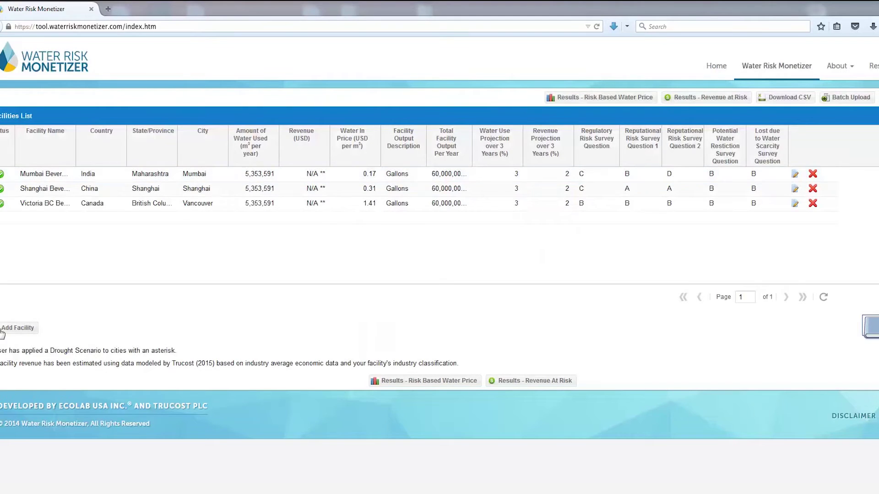
left_click(18, 328)
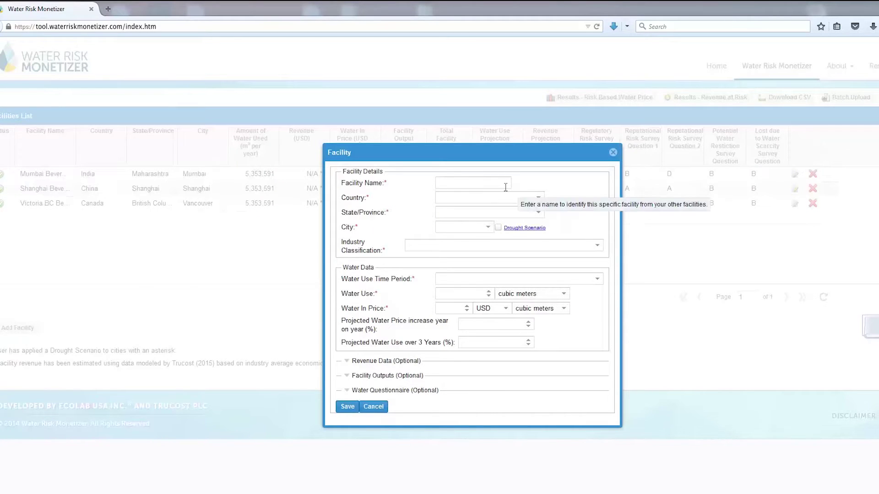
Name the facility Los Angeles Beverage, located in Los Angeles, California, United States
left_click(497, 183)
type("L")
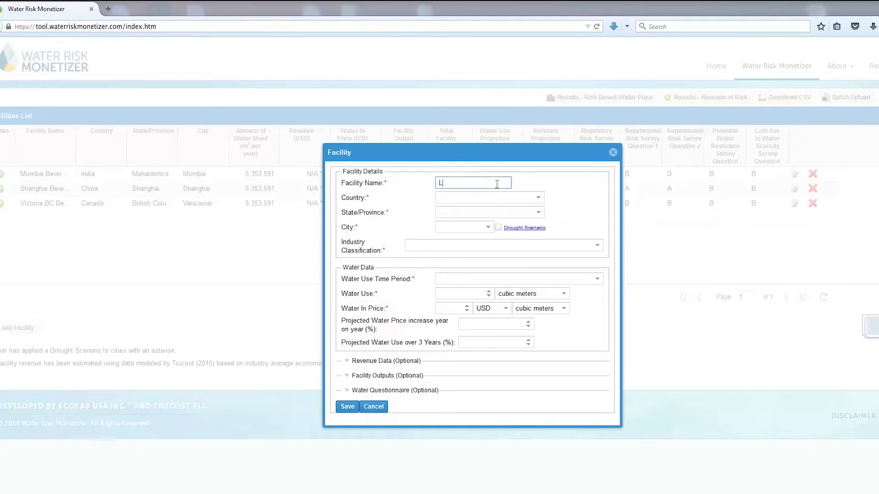
type("os Angeles Beverage")
key("Tab")
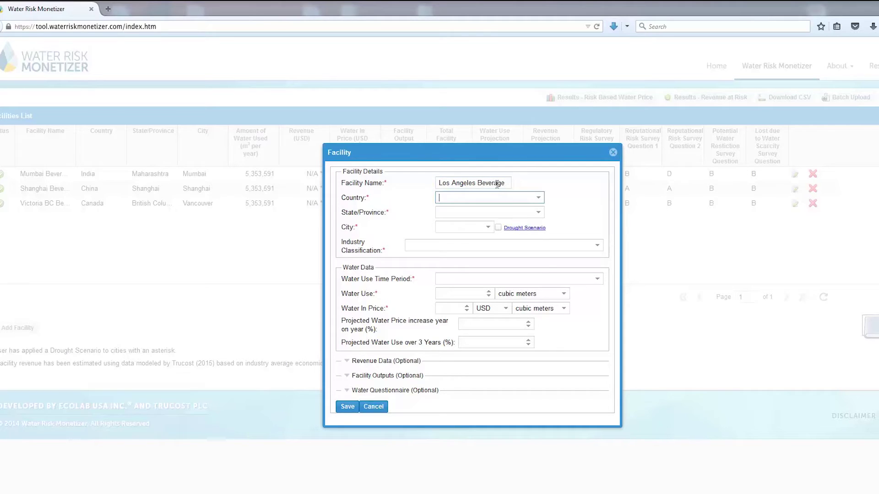
type("United States")
key("Tab")
type("California")
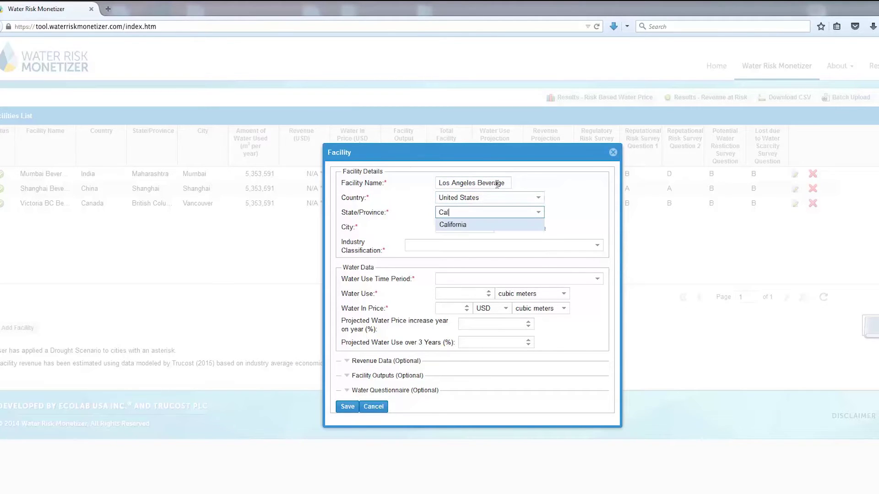
key("Tab")
type("Los Angeles")
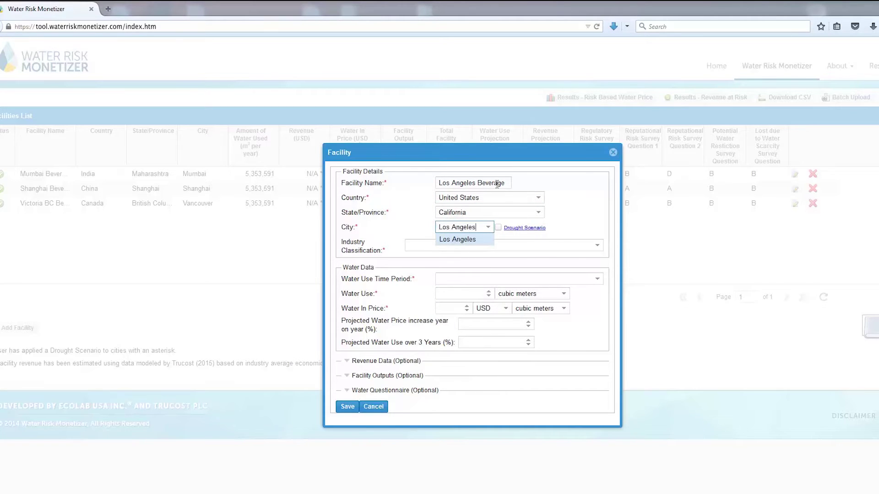
key("Tab")
Set industry [312111] Soft Drink Manufacturing, annual water use 5353591 at 1.85 USD
left_click(504, 245)
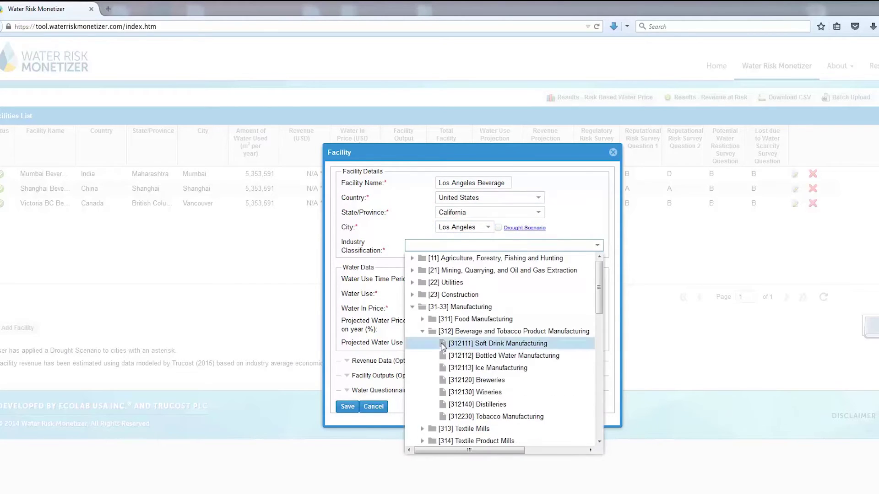
left_click(453, 343)
left_click(449, 277)
type("Annual")
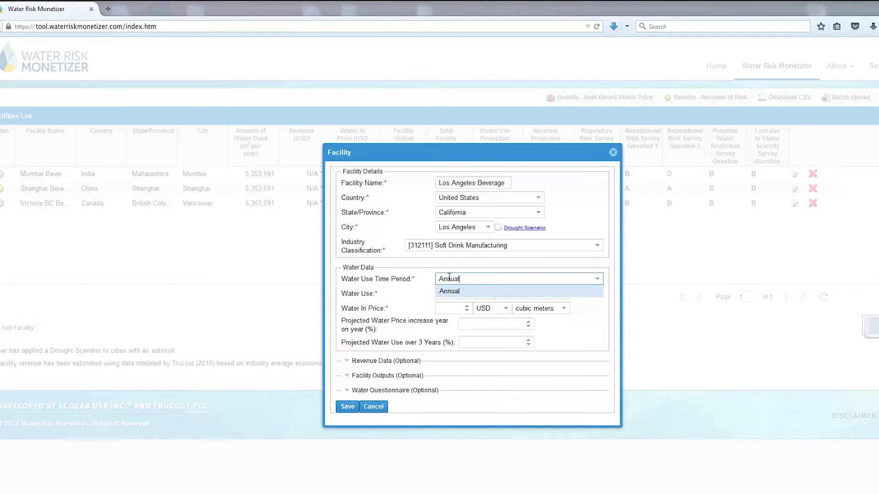
key("Tab")
type("5353")
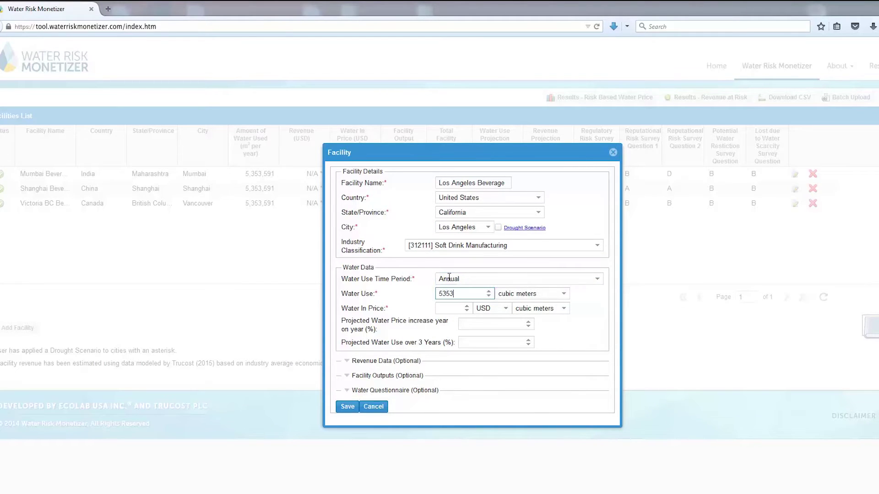
type("591")
key("Tab")
key("Tab")
type("1.8")
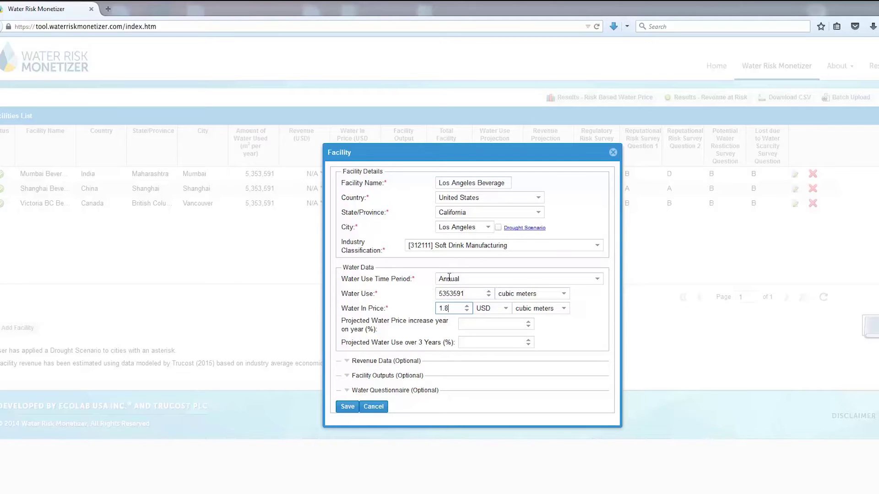
type("5")
left_click(464, 343)
Enter 3% projected water use, 2% projected revenue increase, and No past lost revenue
type("3")
left_click(348, 361)
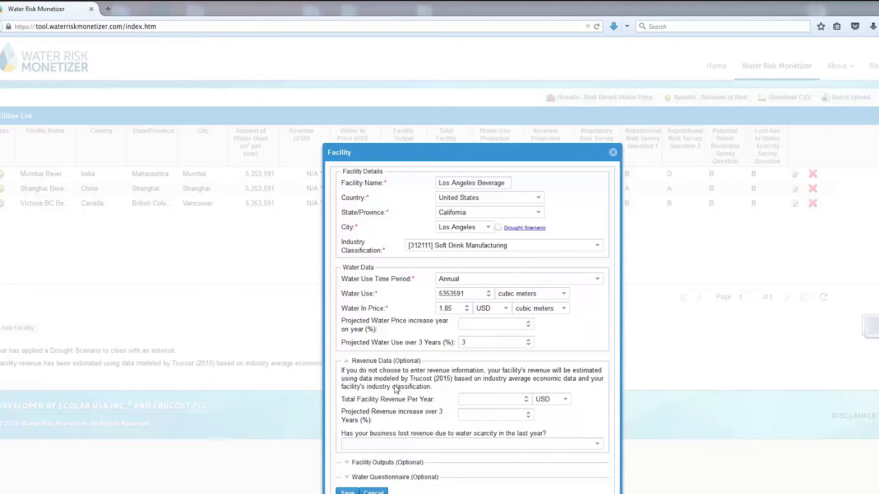
left_click(463, 414)
type("2")
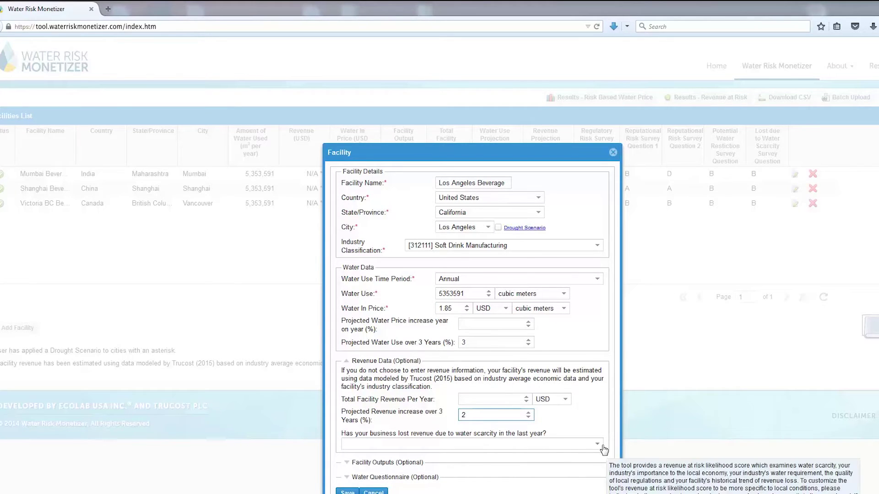
left_click(600, 446)
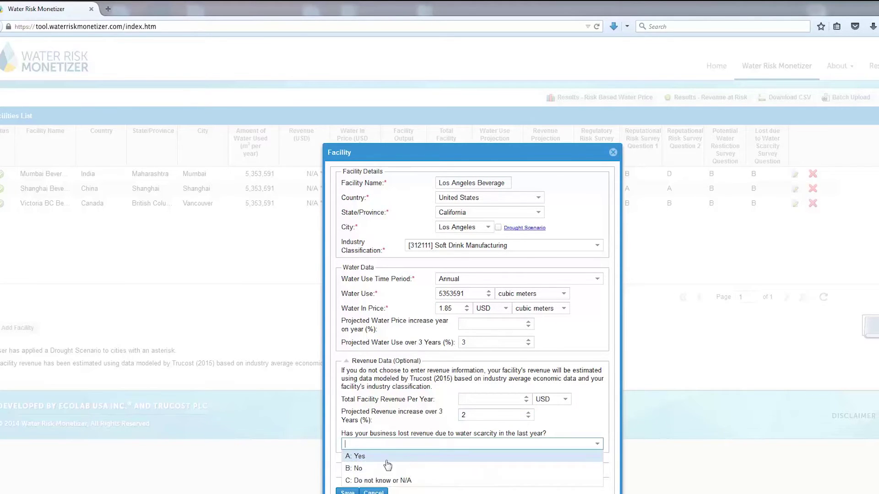
left_click(354, 468)
Record a total facility output of 60000000 Gallons per year
left_click(349, 464)
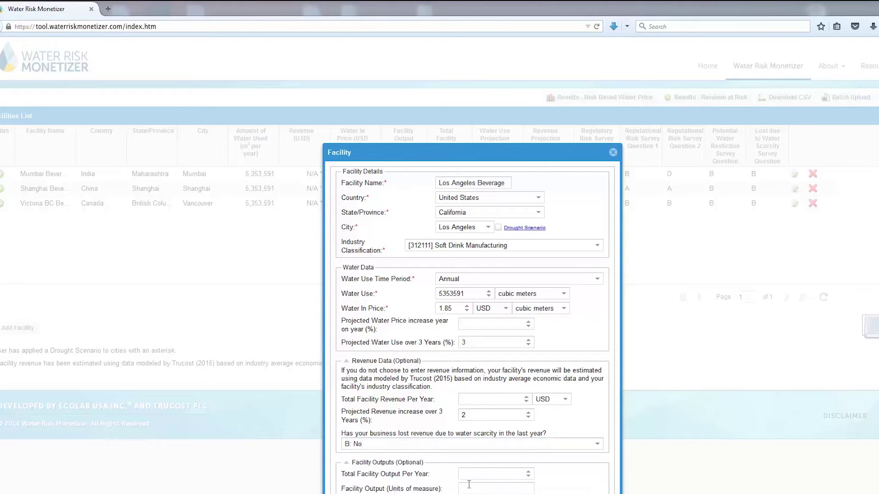
scroll(490, 481, "down", 1)
left_click(486, 455)
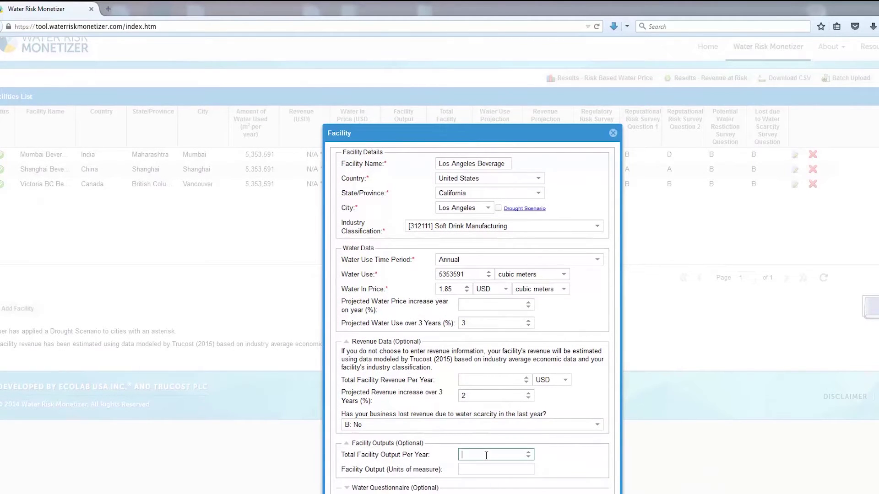
type("60000000")
key("Tab")
type("Gallons")
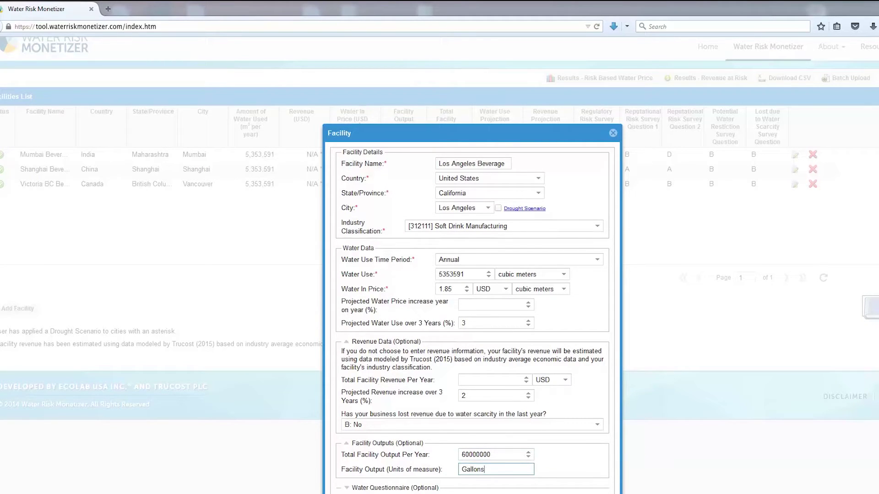
left_click(371, 485)
Answer the questionnaire C: Same, B: Yes one time, B: Yes some of them, and save
scroll(472, 435, "down", 5)
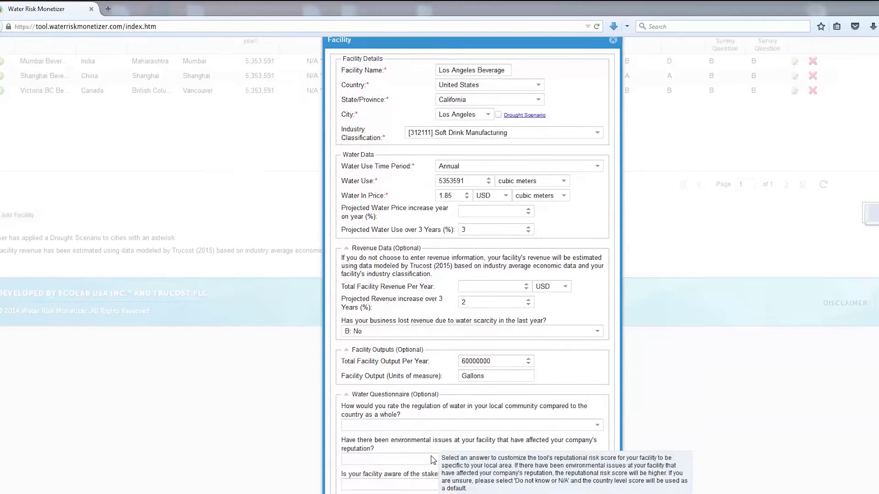
left_click(598, 392)
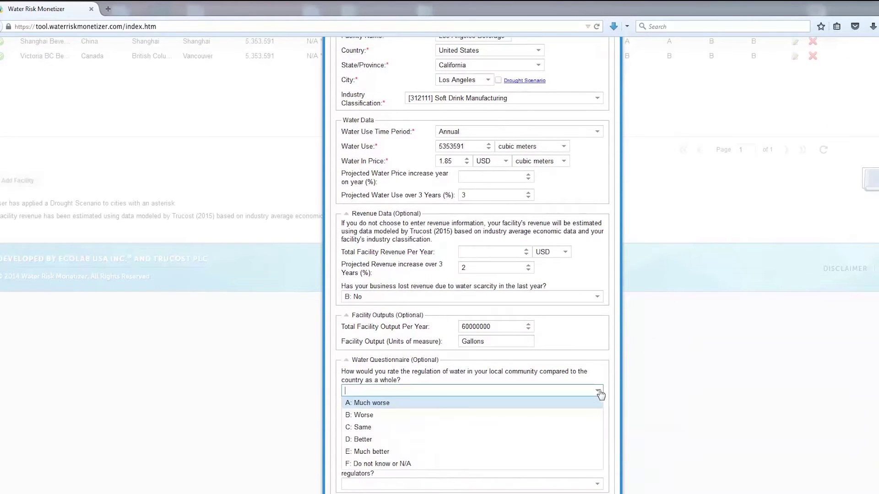
left_click(397, 429)
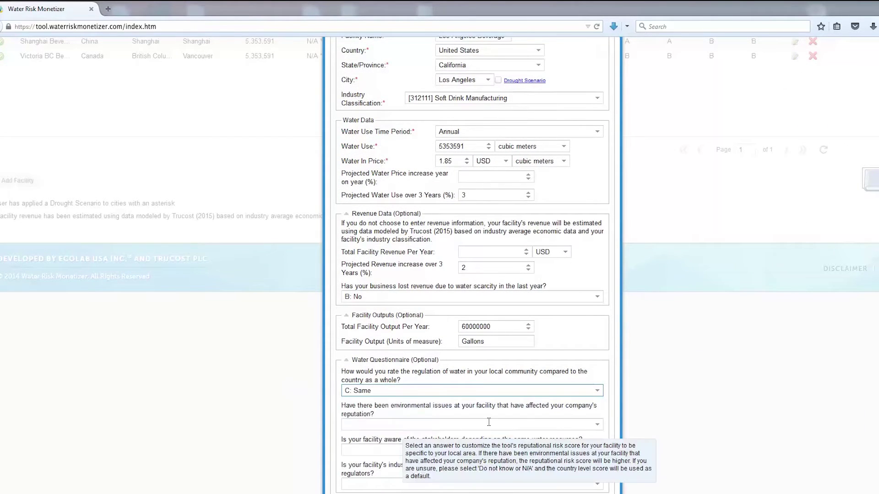
left_click(597, 426)
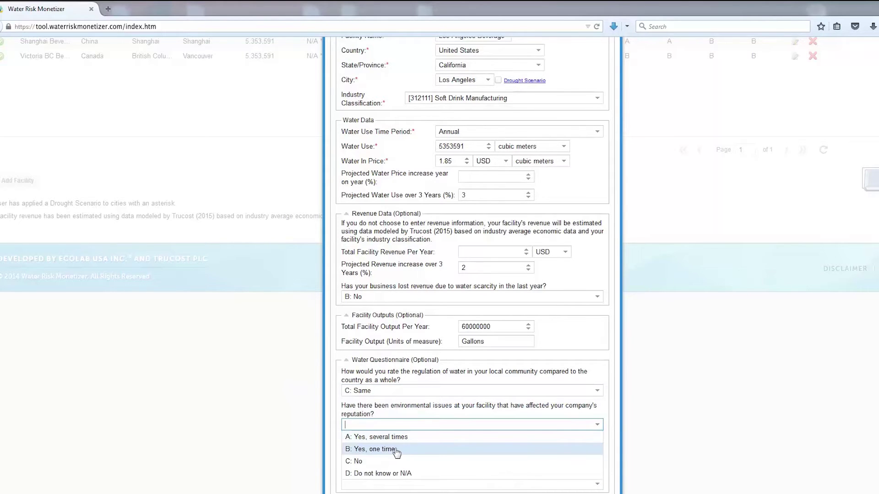
left_click(395, 450)
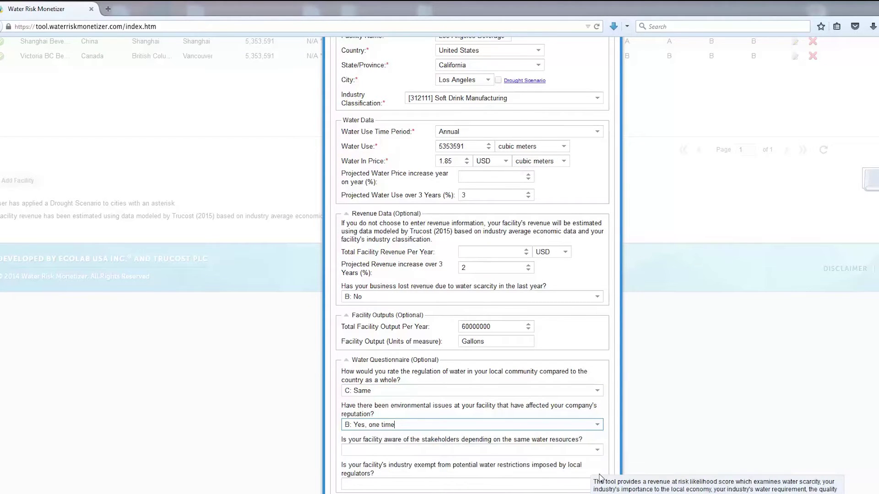
left_click(597, 451)
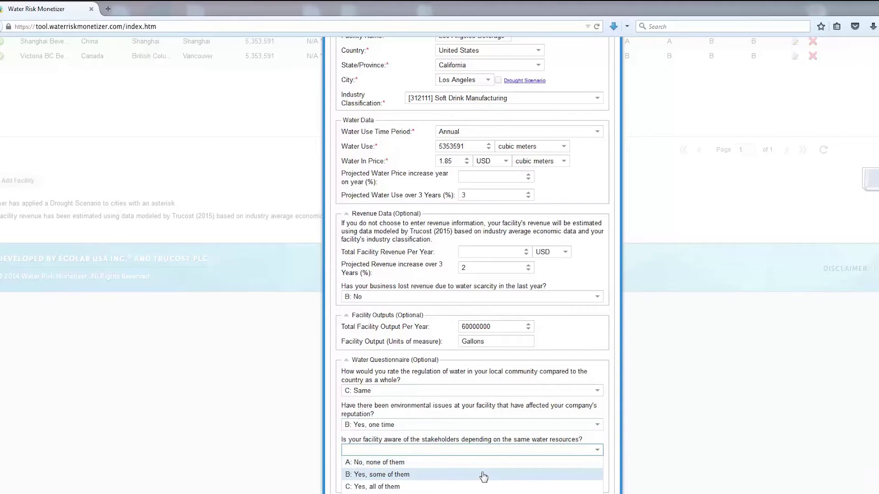
left_click(411, 475)
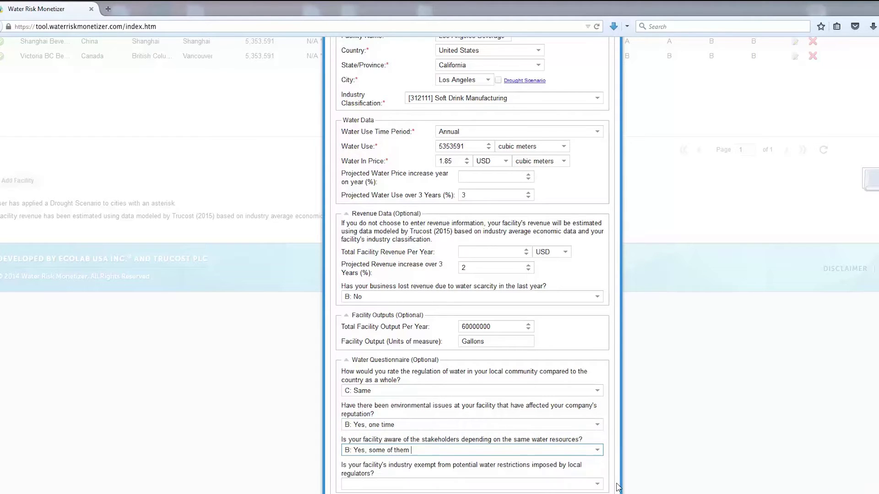
left_click(597, 485)
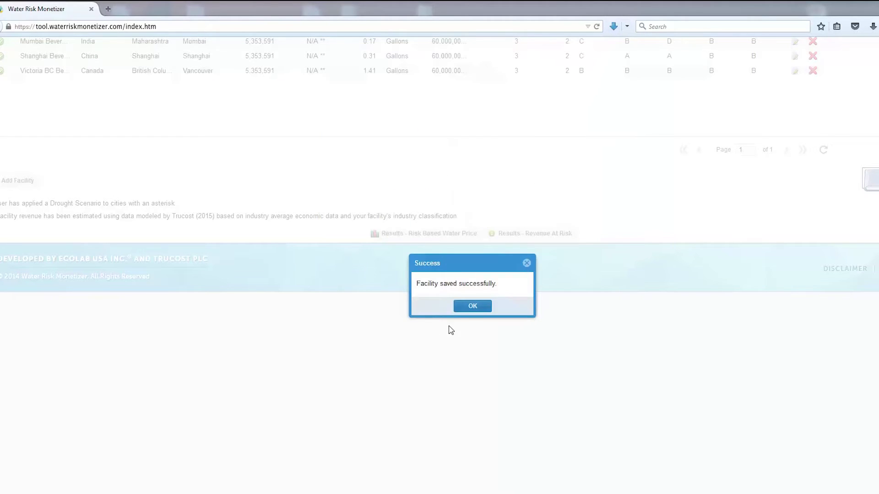
Acknowledge the success message to return to the Facilities List
left_click(467, 311)
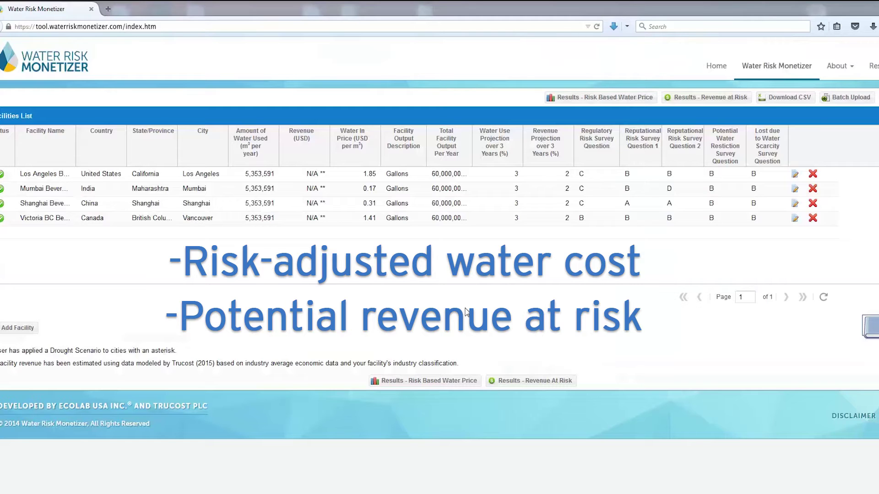
Review Risk Based Water Price results (Los Angeles Beverage 6.33 USD/m³), then Revenue at Risk
left_click(582, 98)
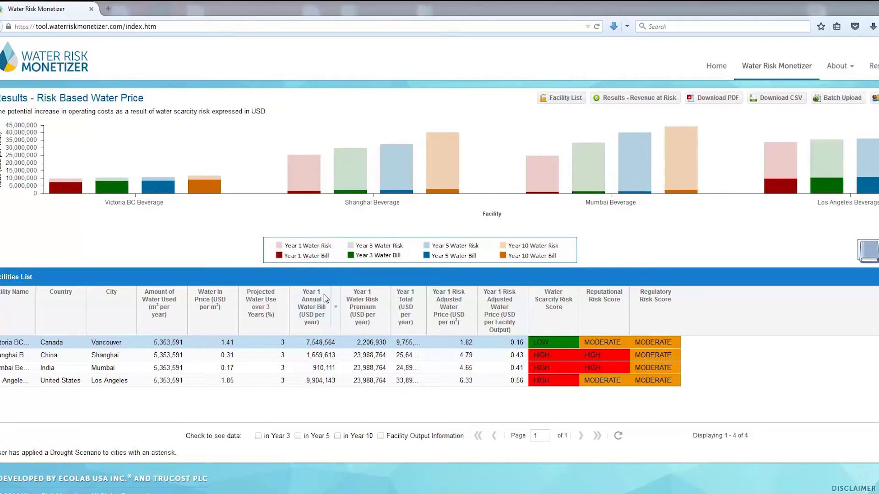
mouse_move(325, 299)
mouse_move(383, 293)
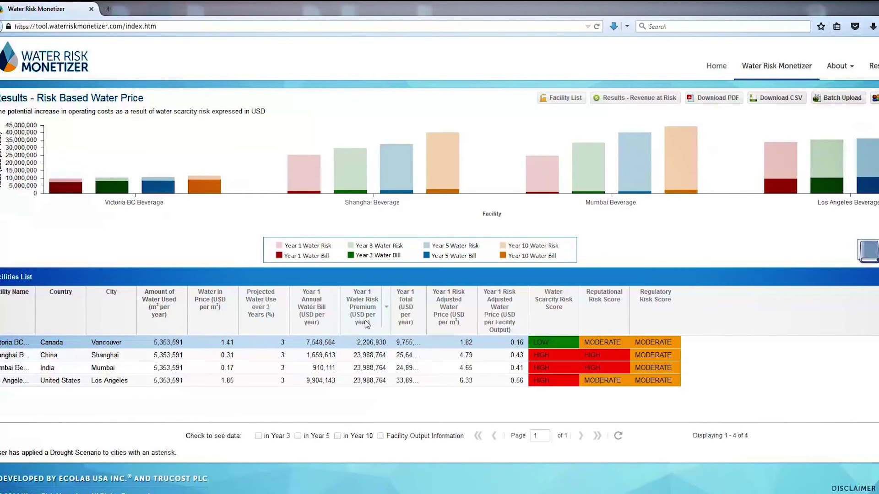
mouse_move(451, 325)
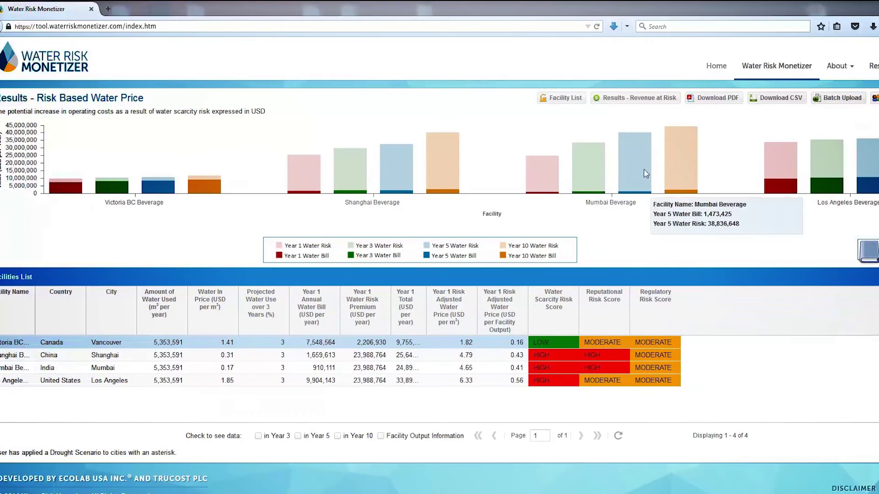
left_click(637, 98)
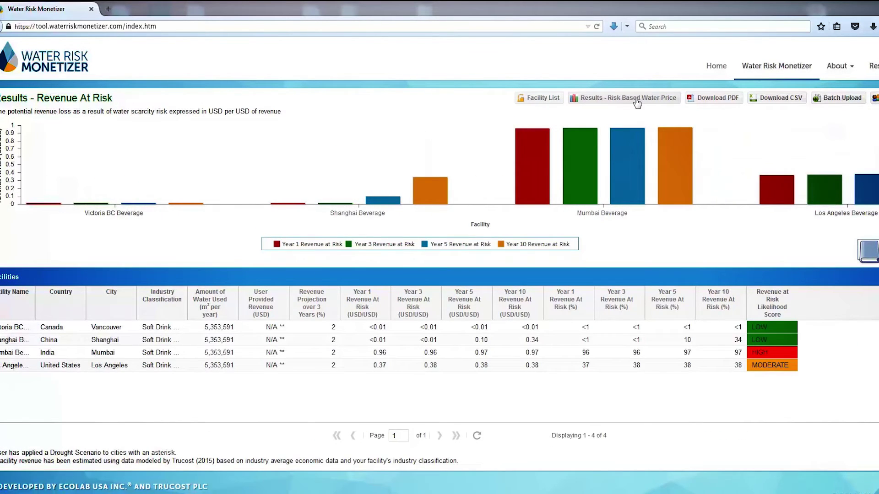